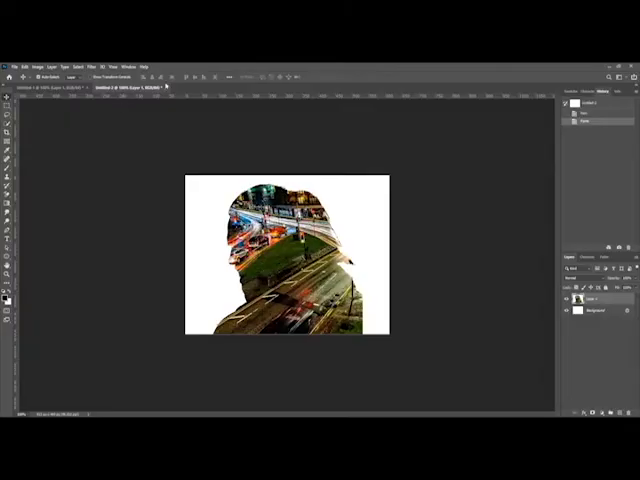
- Close the finished double-exposure document without saving its changes
key(ctrl+w)
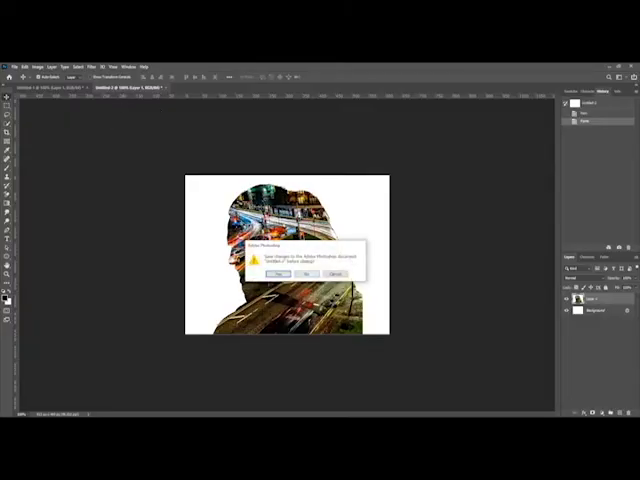
click(305, 273)
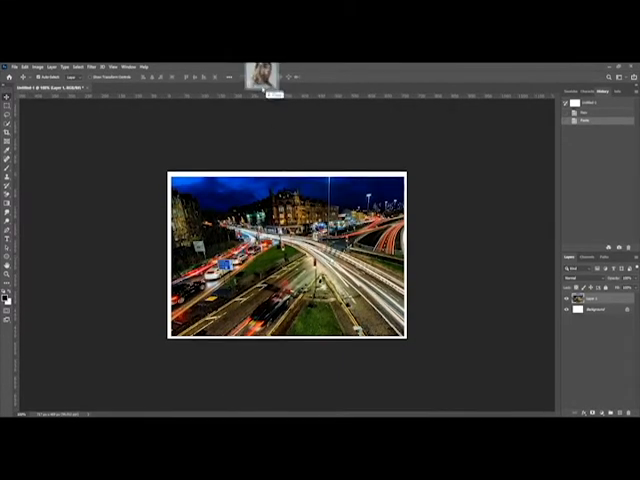
- Open the bearded man portrait, unlock its Background layer and duplicate it
drag(257, 71, 260, 88)
click(623, 300)
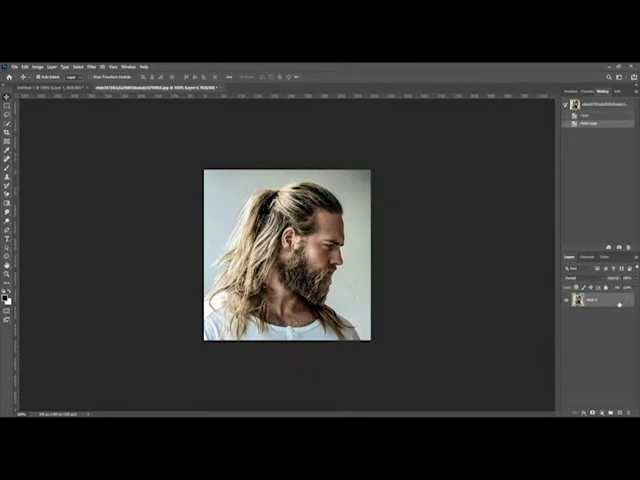
right_click(600, 300)
click(540, 167)
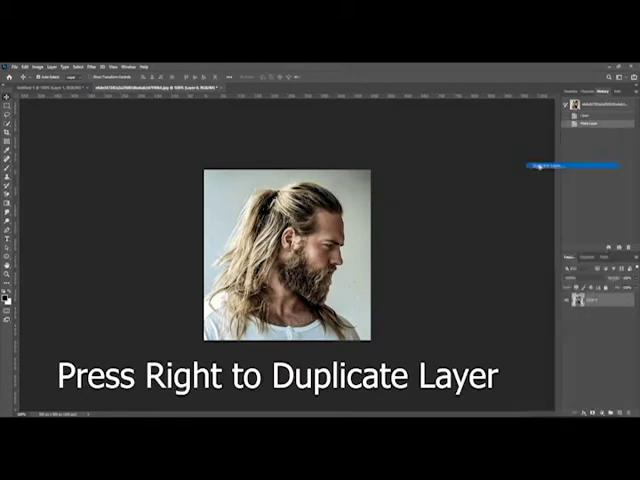
key(Return)
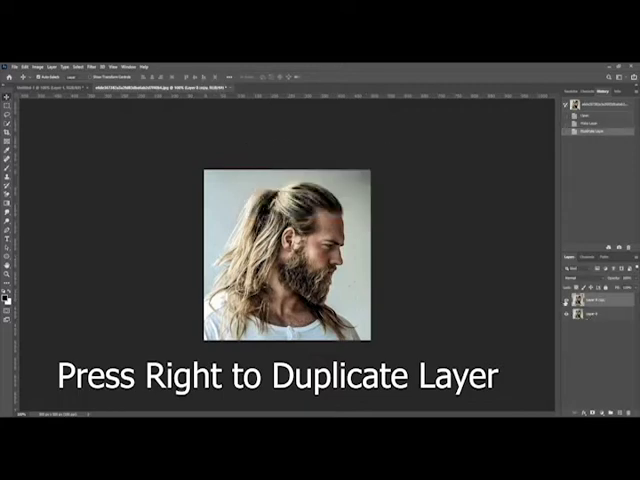
right_click(8, 122)
- Select the man with Select Subject, mask the duplicate layer, and view the mask alone
click(40, 123)
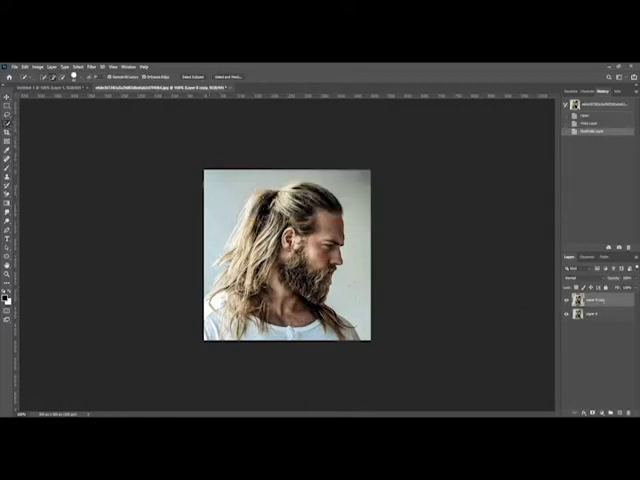
click(275, 275)
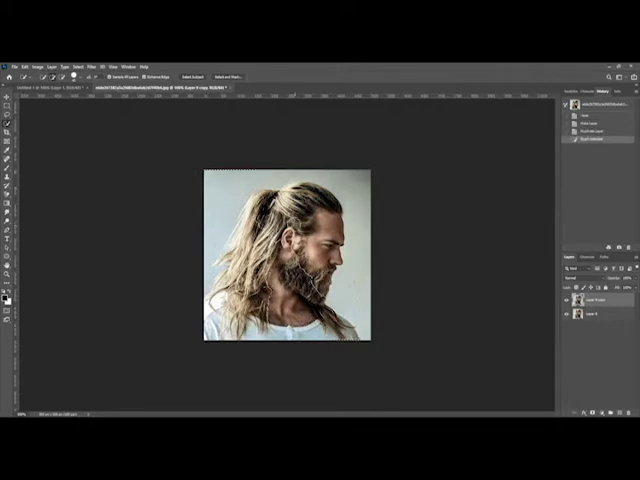
click(196, 80)
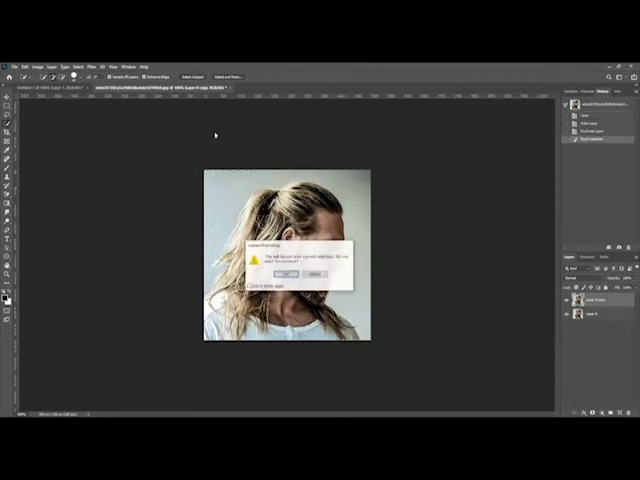
key(Return)
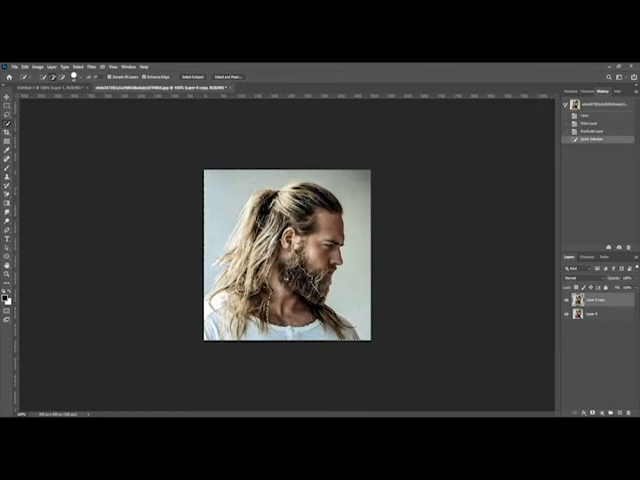
key(ctrl+d)
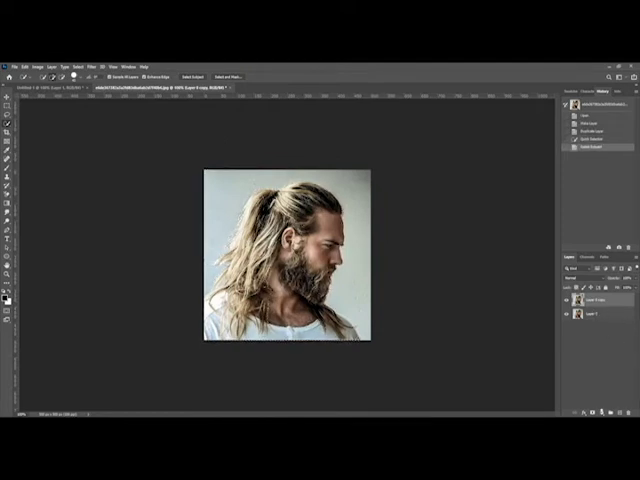
click(591, 412)
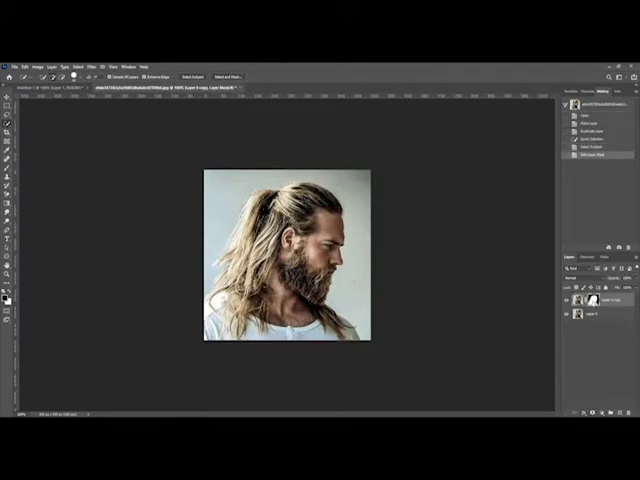
alt+click(591, 298)
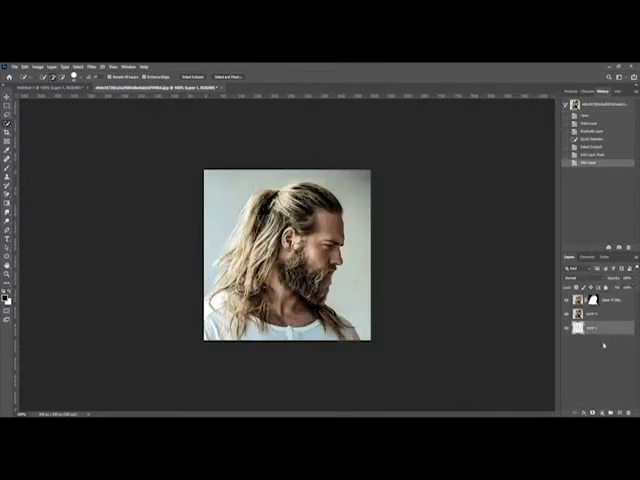
- Add a light grey Solid Color fill layer, then show the portrait's mask alone
right_click(592, 330)
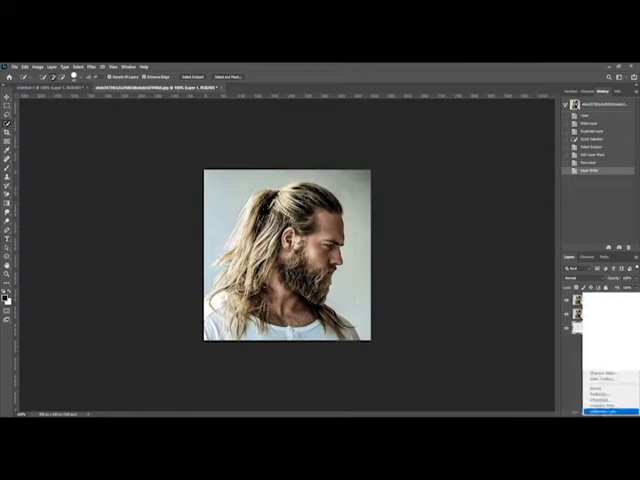
click(600, 305)
double_click(592, 300)
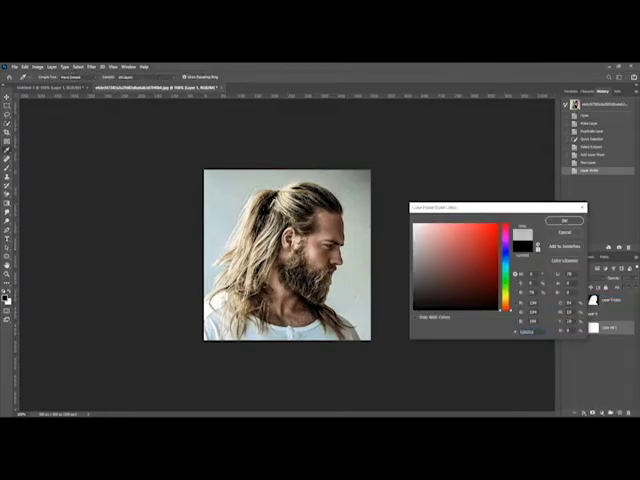
click(563, 220)
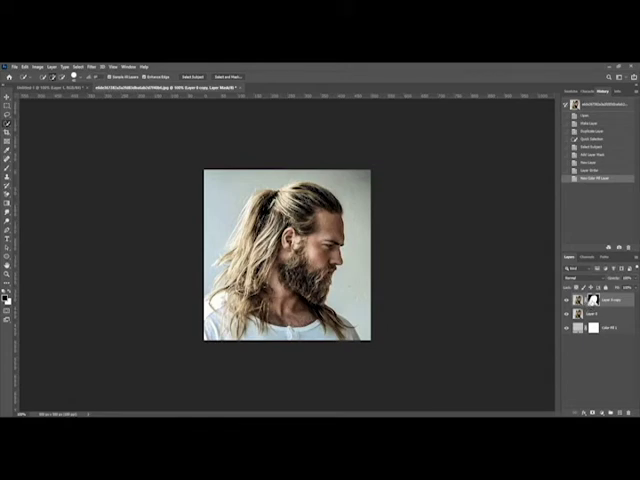
alt+click(592, 299)
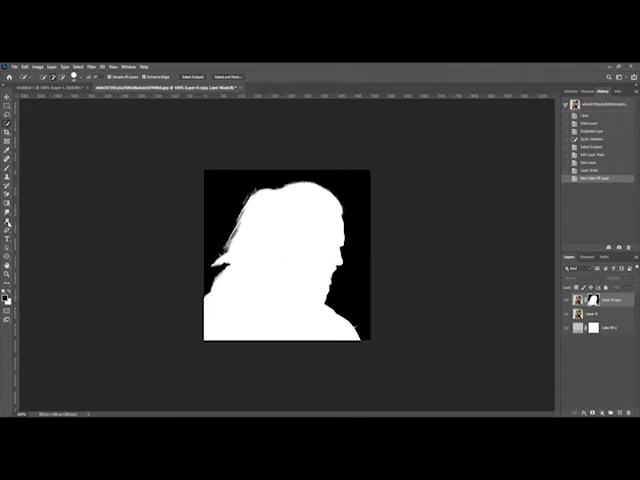
- Dodge a grey patch on the silhouette mask's hair edge after setting the tonal range
right_click(7, 113)
click(18, 115)
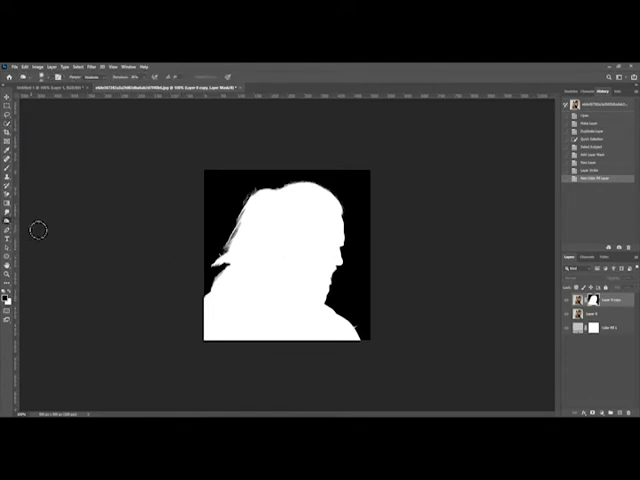
click(93, 77)
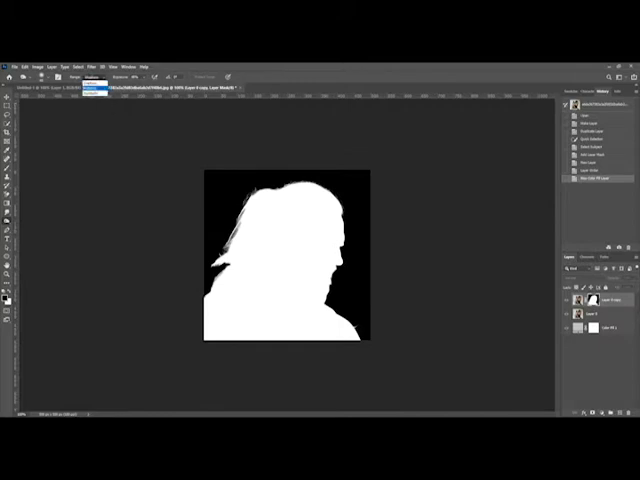
click(95, 88)
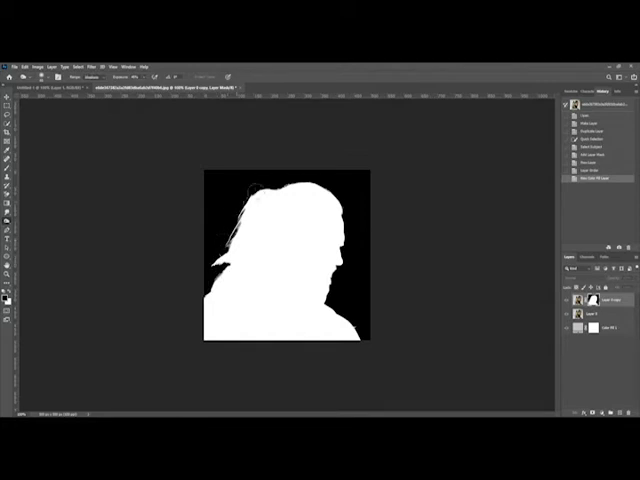
click(363, 355)
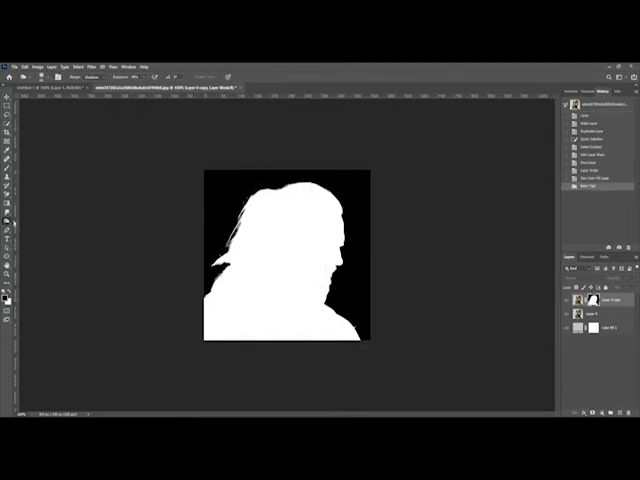
right_click(7, 222)
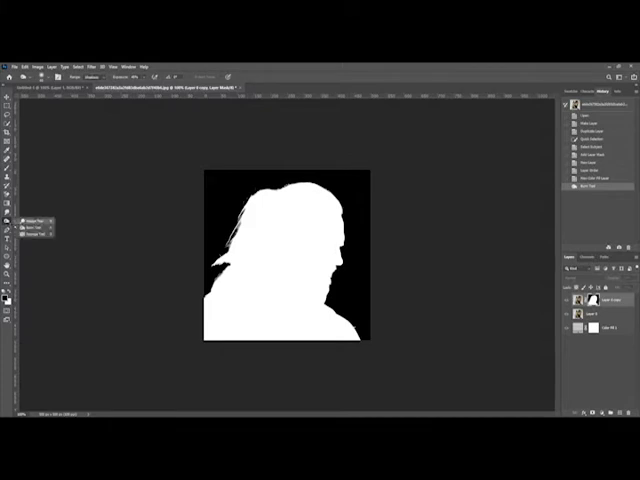
- Dodge the silhouette mask edge with Highlights range, then switch to the Move tool
click(30, 221)
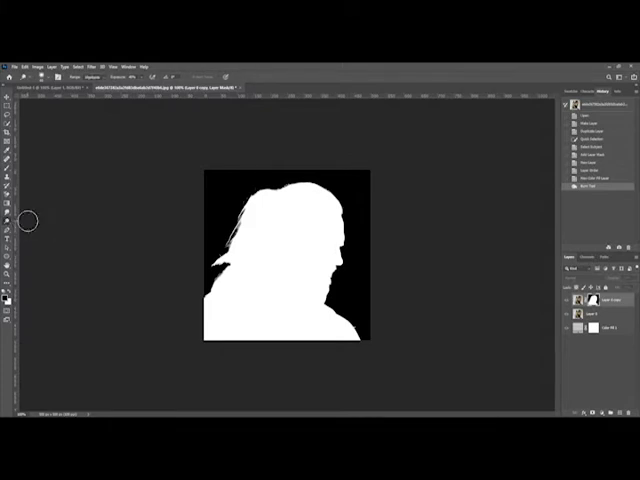
click(92, 77)
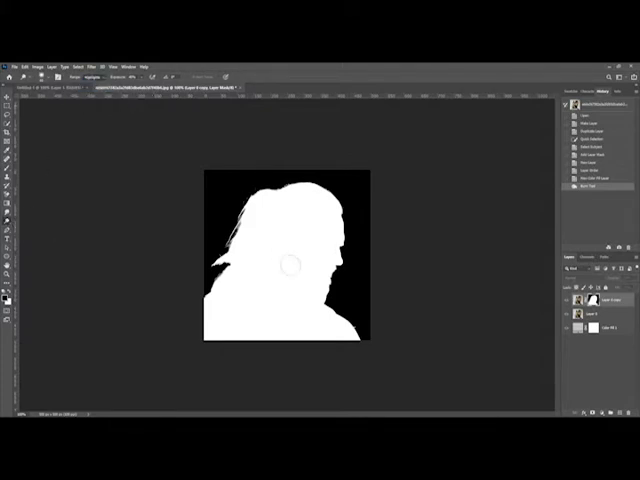
click(92, 84)
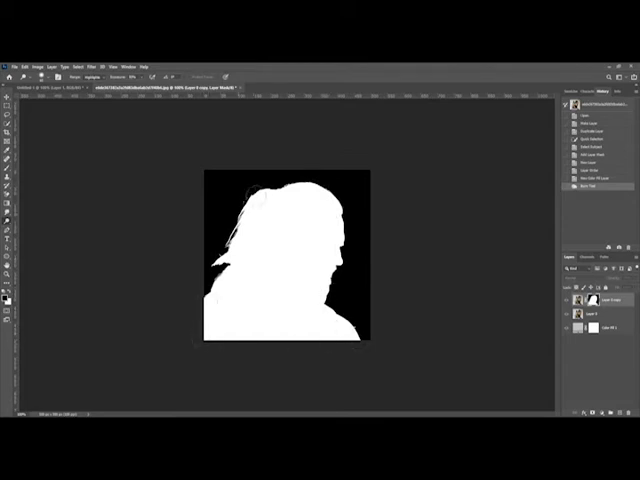
click(372, 240)
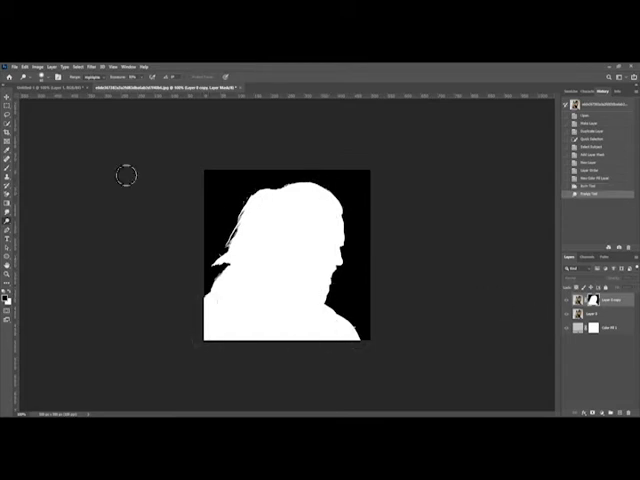
key(v)
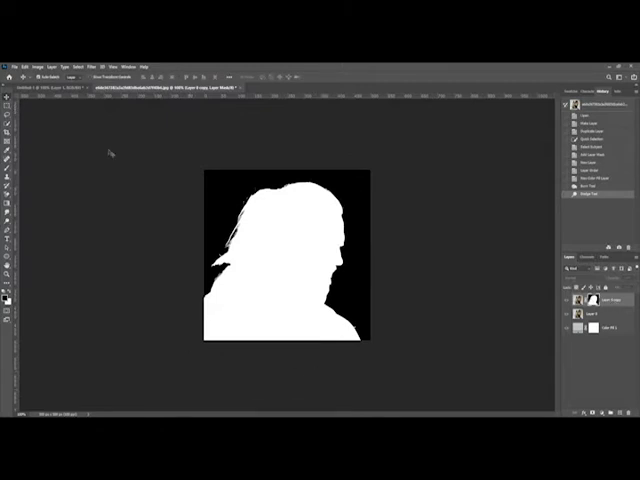
click(58, 88)
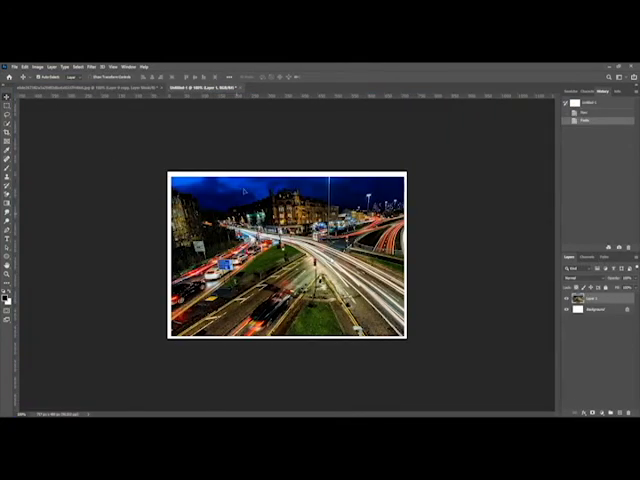
- Try dragging the city photo toward the portrait, undoing and reordering the document tabs
drag(290, 255, 220, 90)
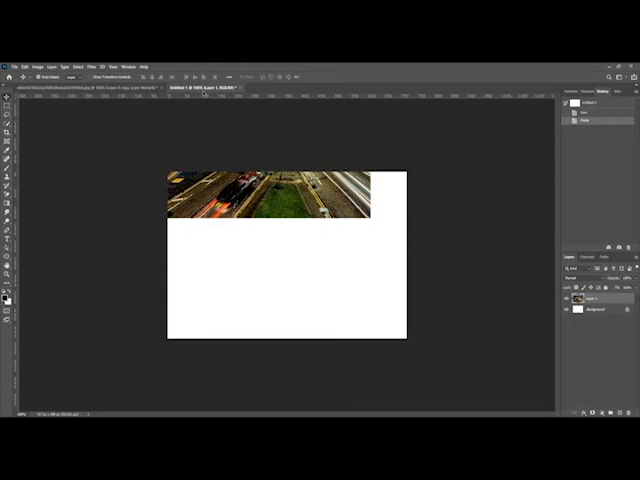
key(ctrl+z)
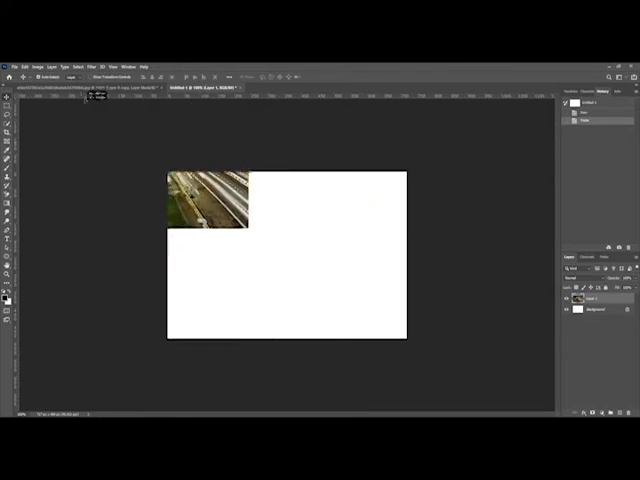
click(130, 88)
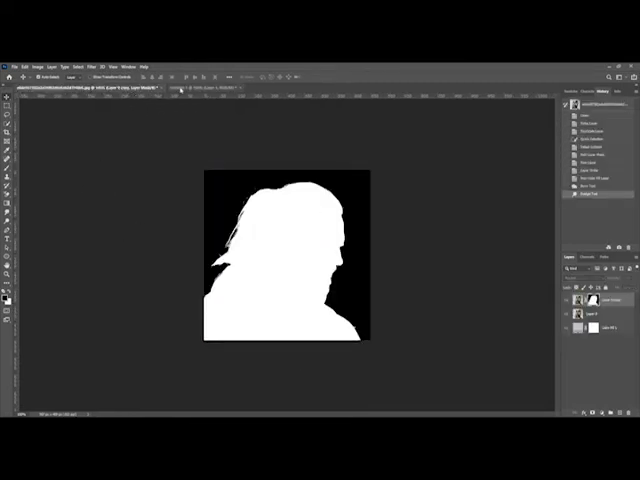
click(178, 88)
drag(178, 88, 64, 89)
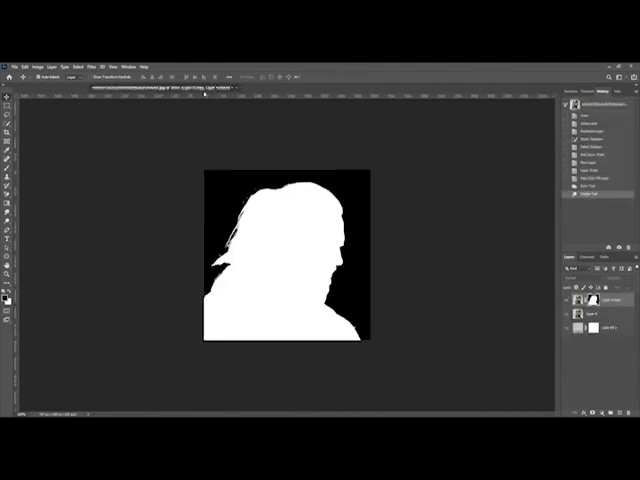
click(64, 89)
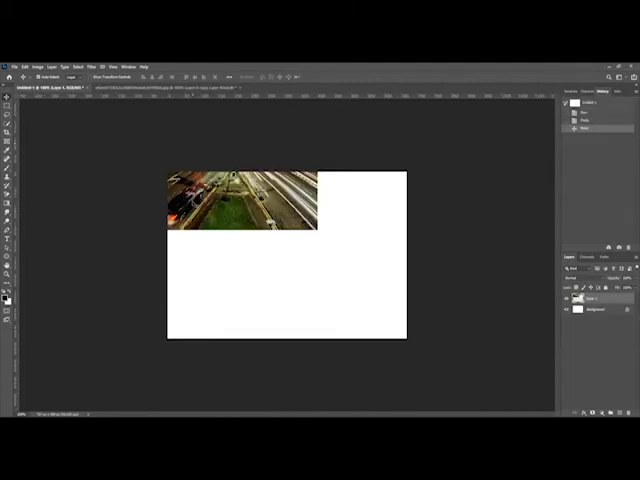
drag(100, 145, 180, 130)
key(Delete)
- Show the portrait instead of its mask and drop the city photo into it
click(163, 89)
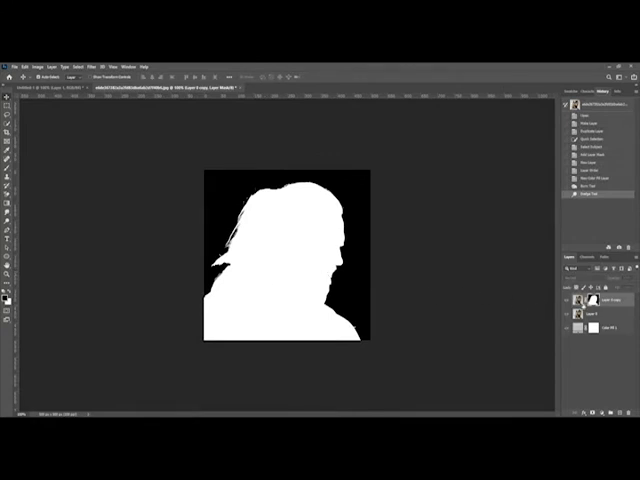
key(ctrl+2)
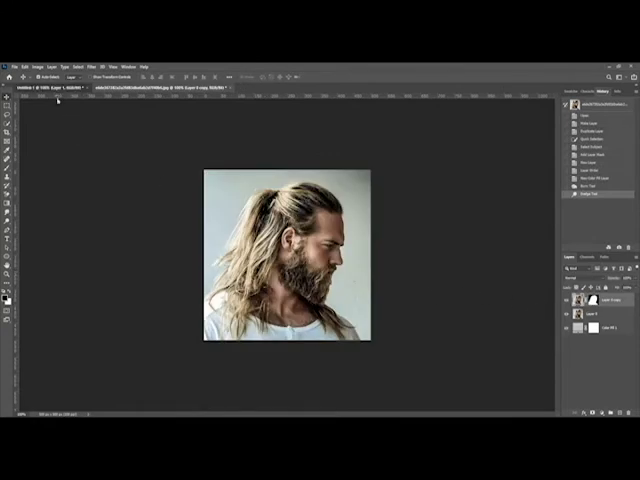
click(55, 89)
click(160, 89)
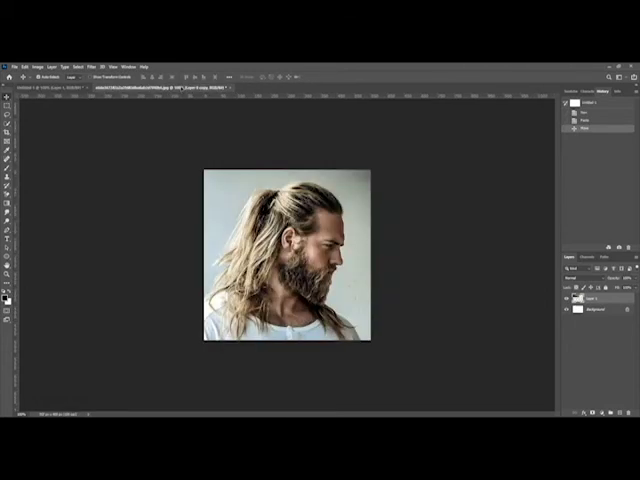
click(200, 89)
drag(204, 254, 135, 254)
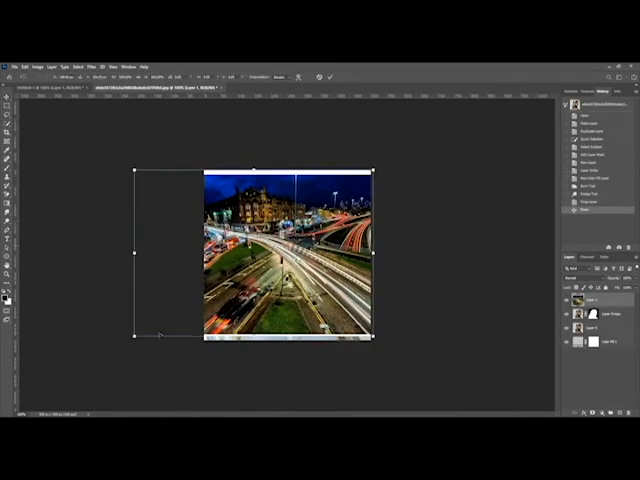
- Scale the city photo to cover the canvas and clip it to the head silhouette
drag(133, 336, 123, 343)
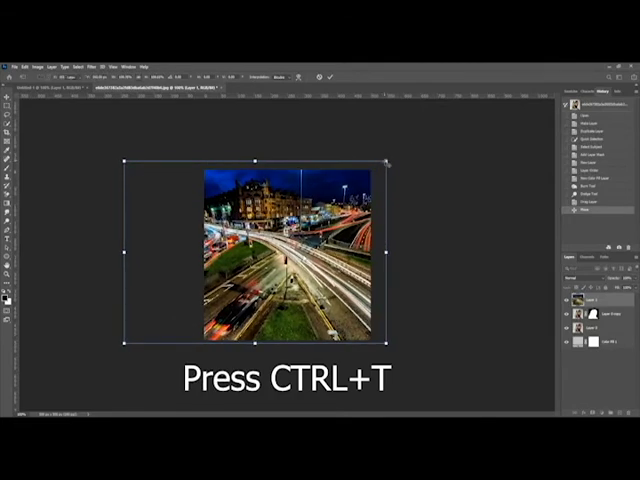
key(Return)
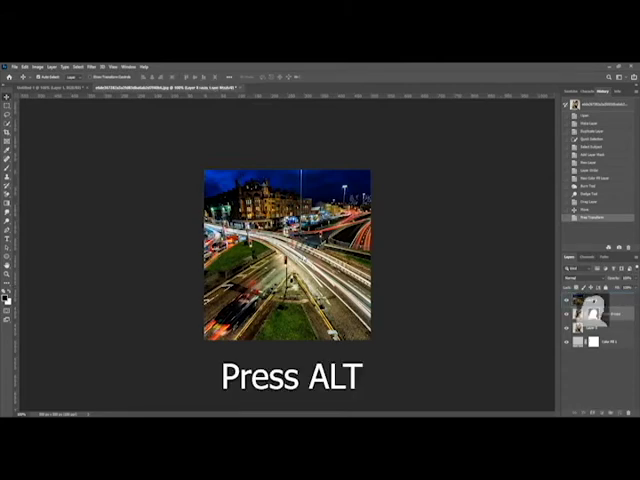
alt+click(586, 306)
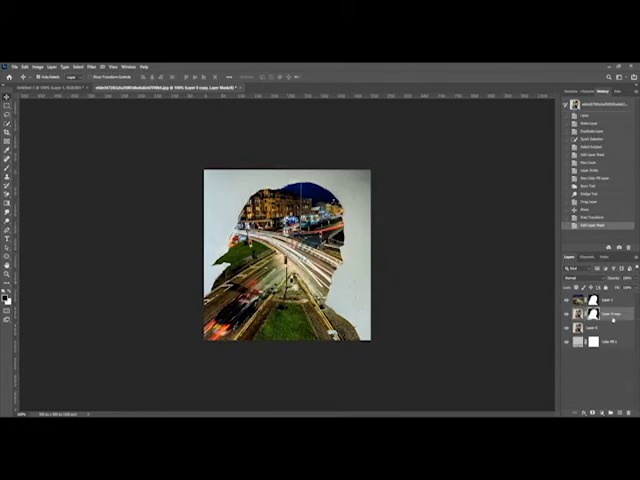
- Move the masked portrait layer above the city photo and select both layers
click(615, 299)
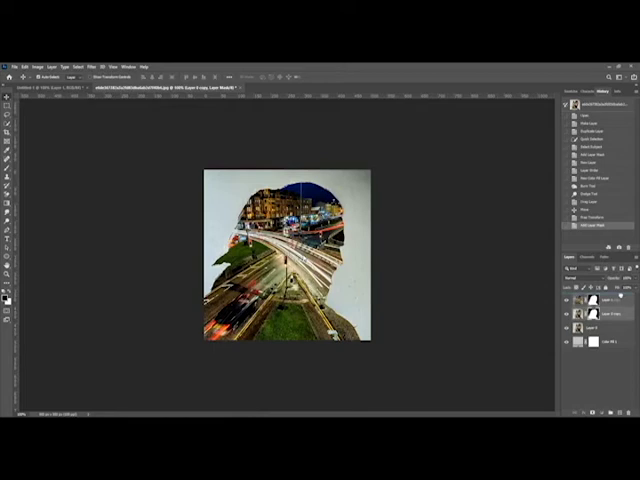
click(620, 296)
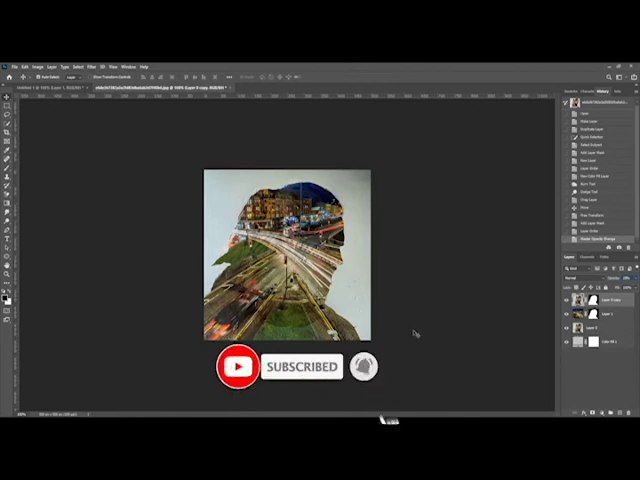
click(610, 315)
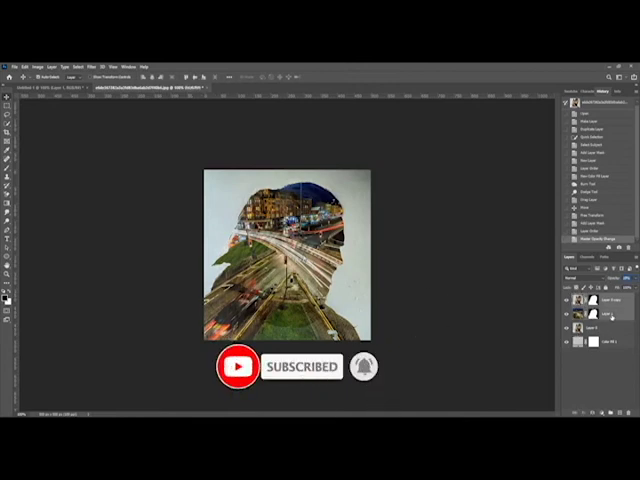
right_click(610, 315)
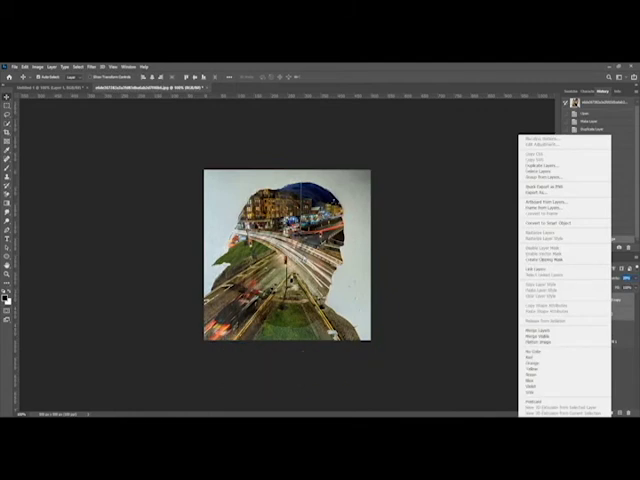
- Merge the portrait and city layers, then toggle visibility to compare with the original
click(545, 330)
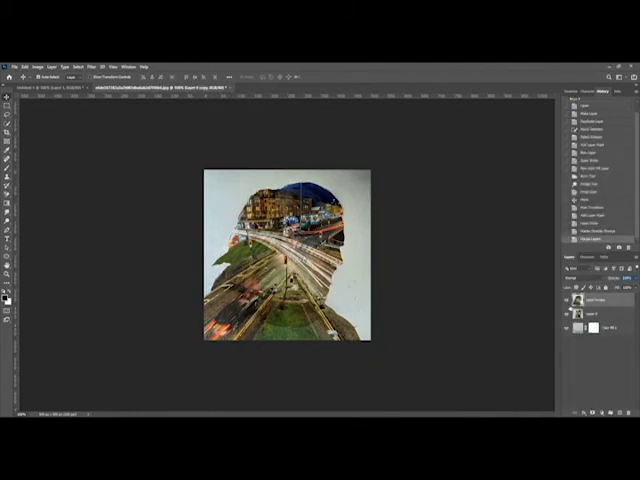
click(567, 300)
click(567, 300)
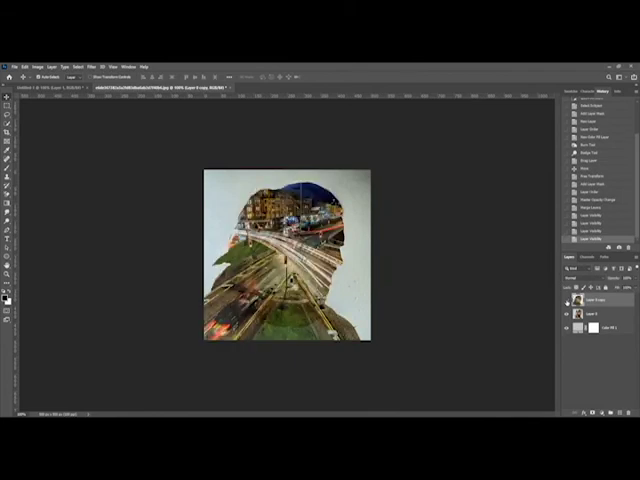
click(567, 300)
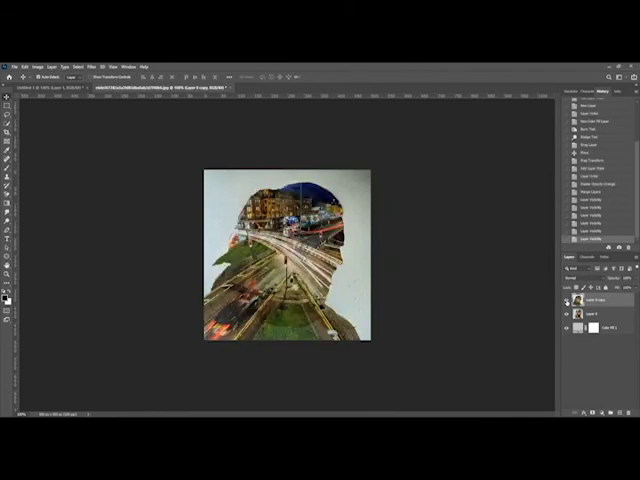